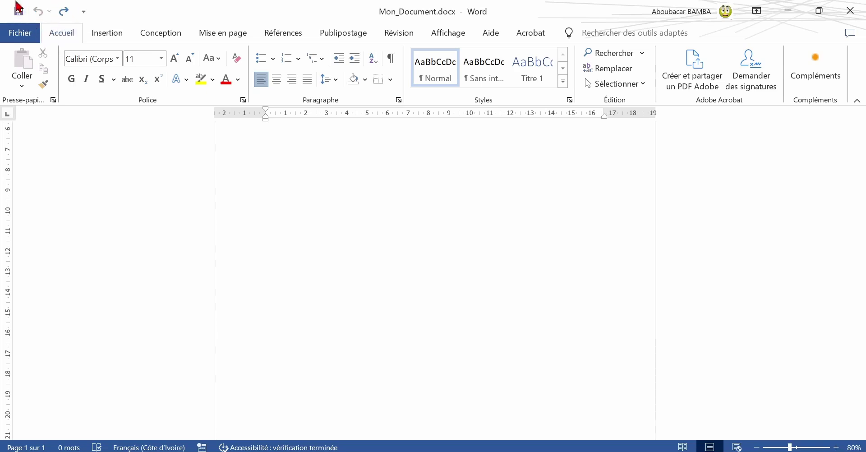
Step: Add the Nouveau command to the Quick Access Toolbar
{"action": "left_click", "coordinate": [85, 12]}
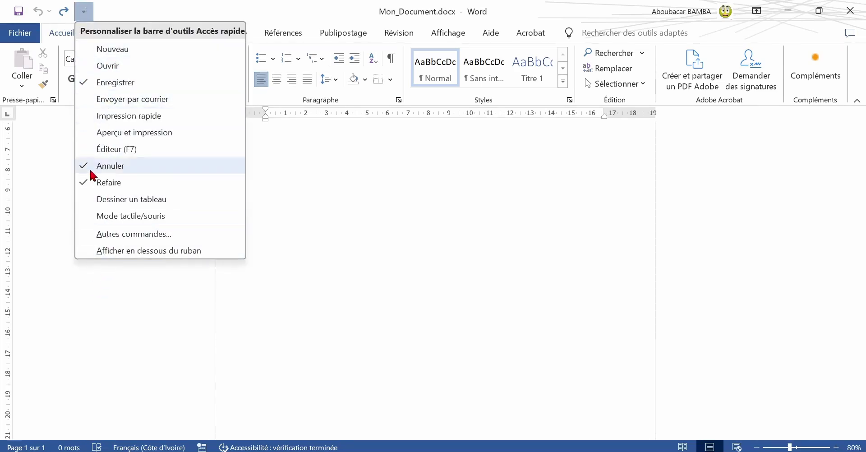
{"action": "left_click", "coordinate": [83, 13]}
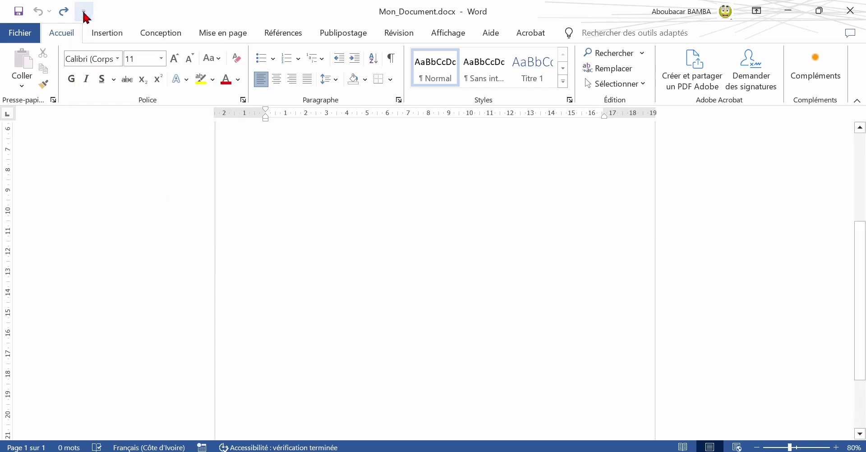
{"action": "left_click", "coordinate": [85, 14]}
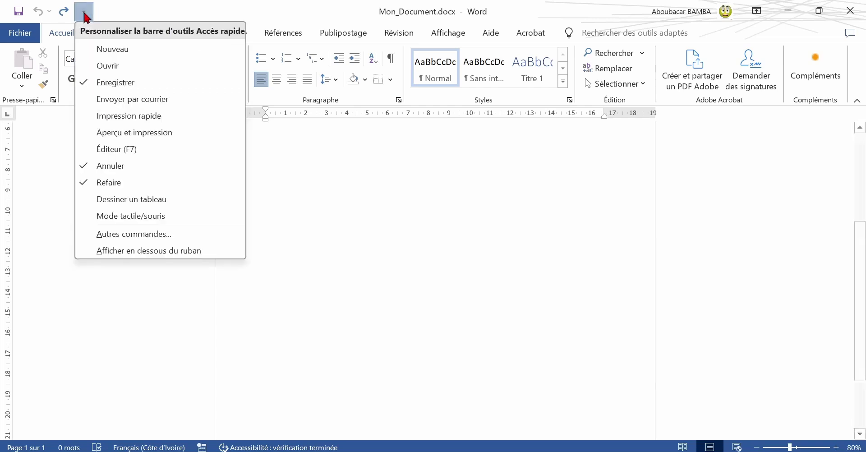
{"action": "left_click", "coordinate": [92, 53]}
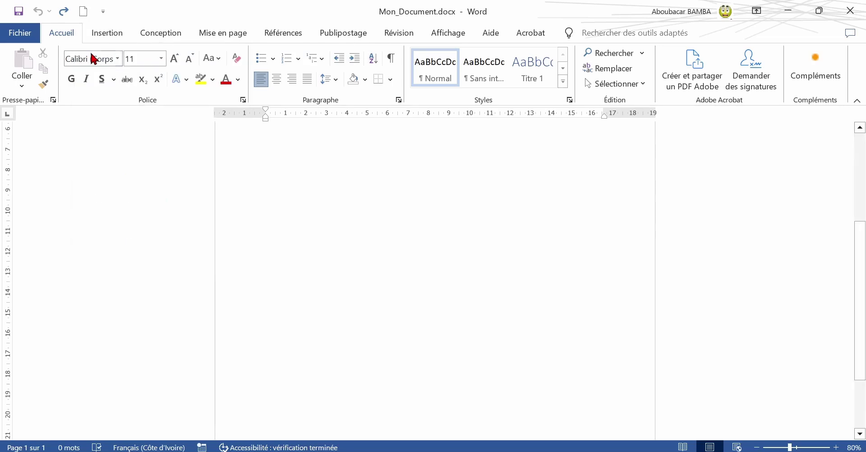
Step: Create a new blank document using the Nouveau shortcut added to the Quick Access Toolbar
{"action": "left_click", "coordinate": [103, 11]}
{"action": "left_click", "coordinate": [108, 64]}
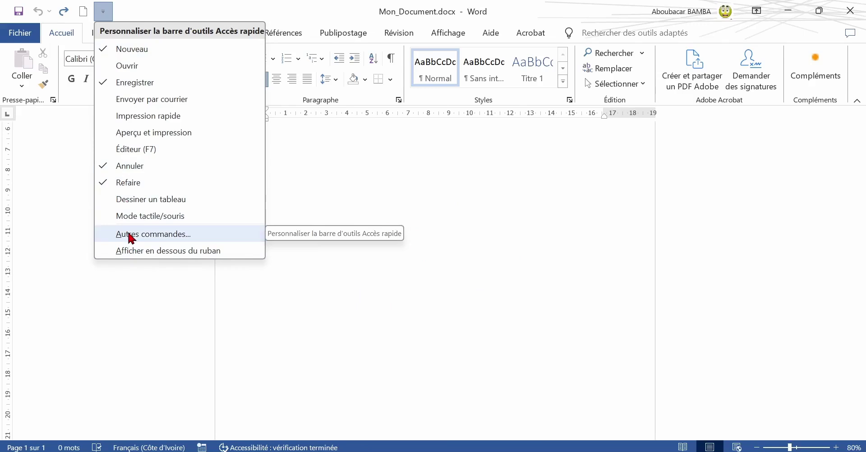
{"action": "left_click", "coordinate": [167, 6]}
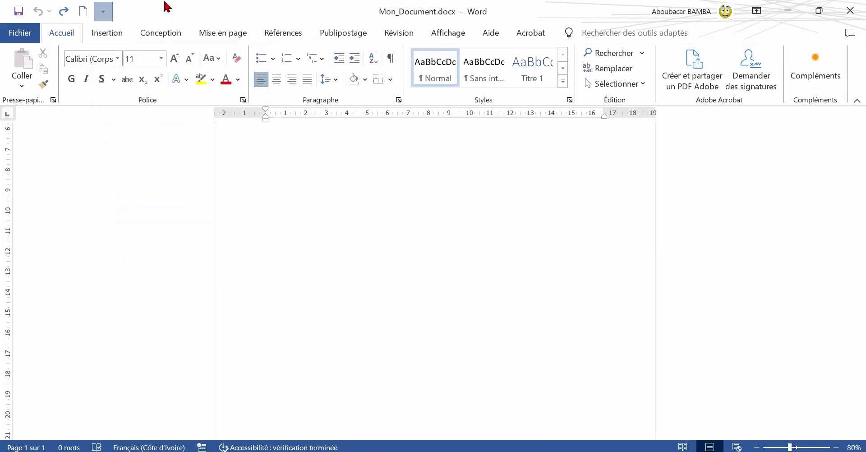
{"action": "left_click", "coordinate": [83, 13]}
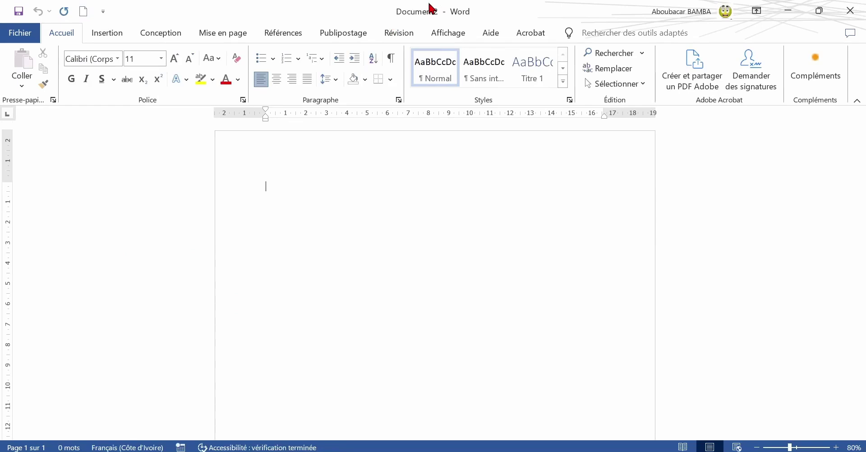
{"action": "left_click", "coordinate": [103, 12]}
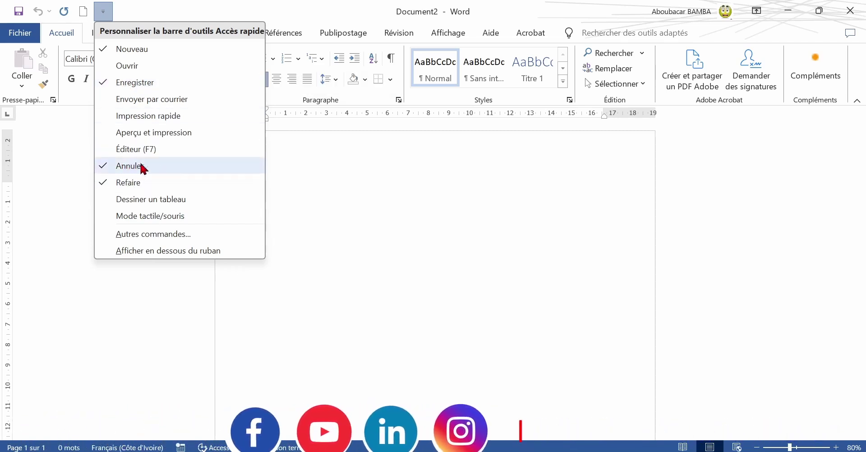
{"action": "left_click", "coordinate": [141, 7]}
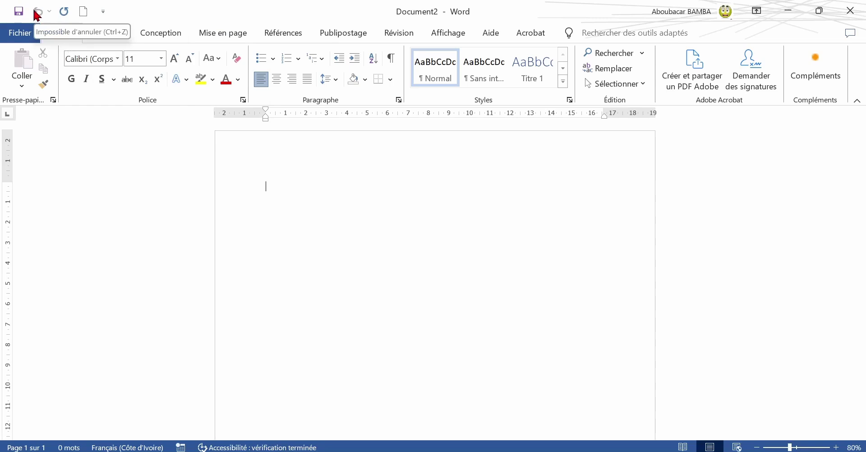
{"action": "left_click", "coordinate": [103, 12]}
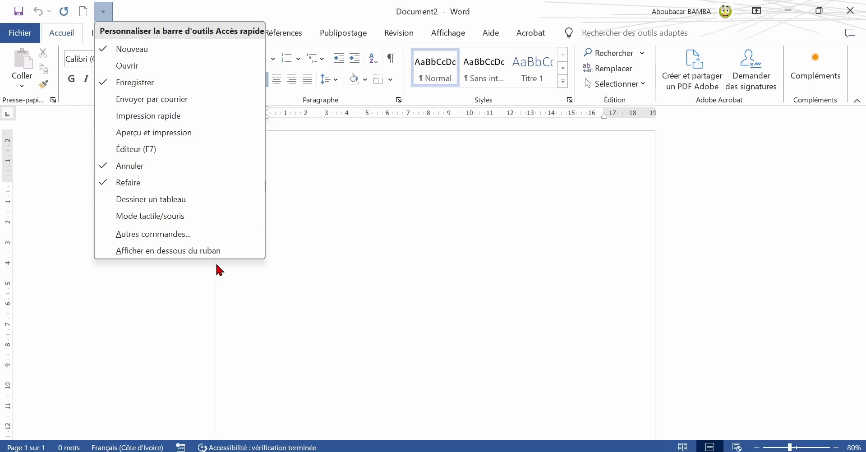
{"action": "left_click", "coordinate": [427, 224]}
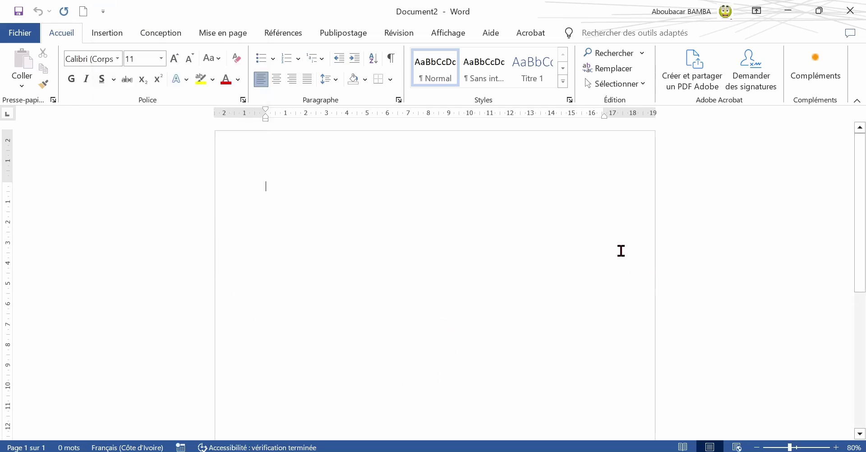
Step: Switch back to the Mon_Document.docx window
{"action": "mouse_move", "coordinate": [534, 431]}
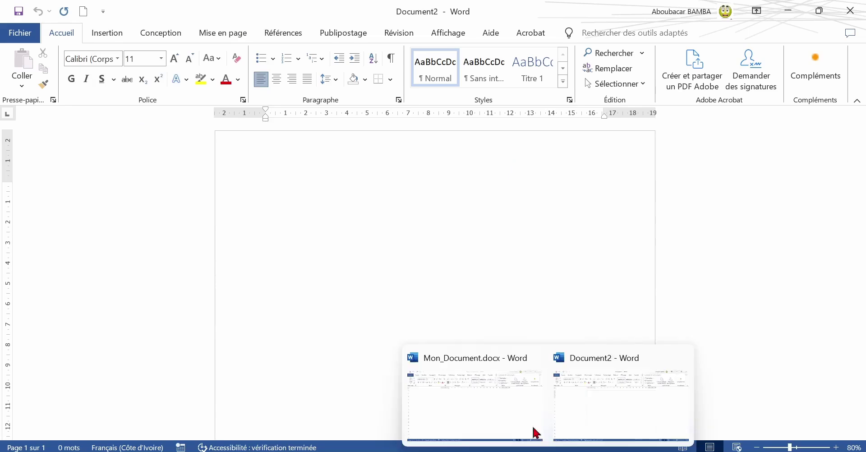
{"action": "left_click", "coordinate": [499, 402]}
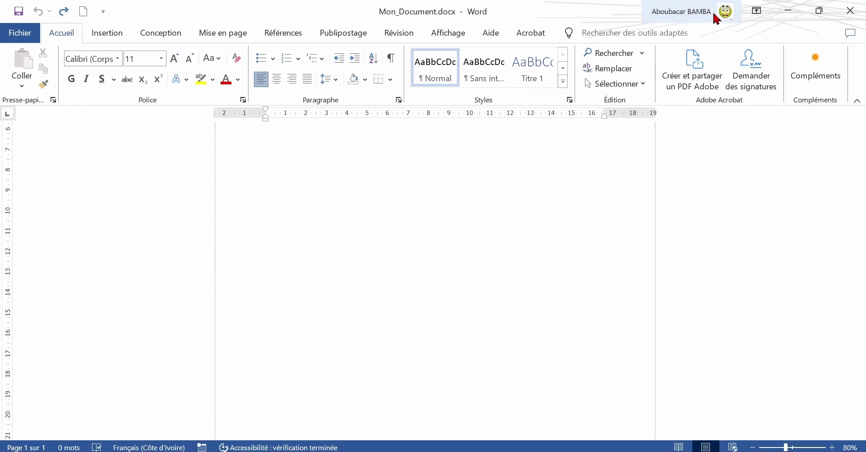
Step: Examine the ribbon display options and the Fichier backstage view, then return to the document
{"action": "left_click", "coordinate": [760, 17]}
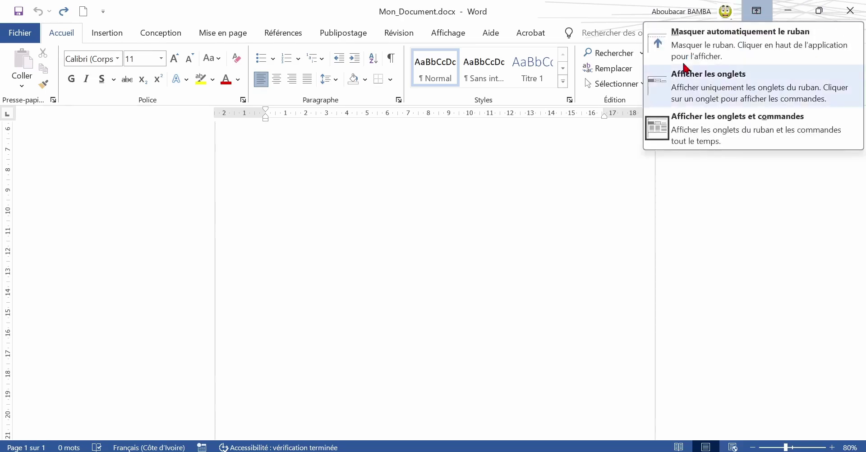
{"action": "left_click", "coordinate": [760, 12]}
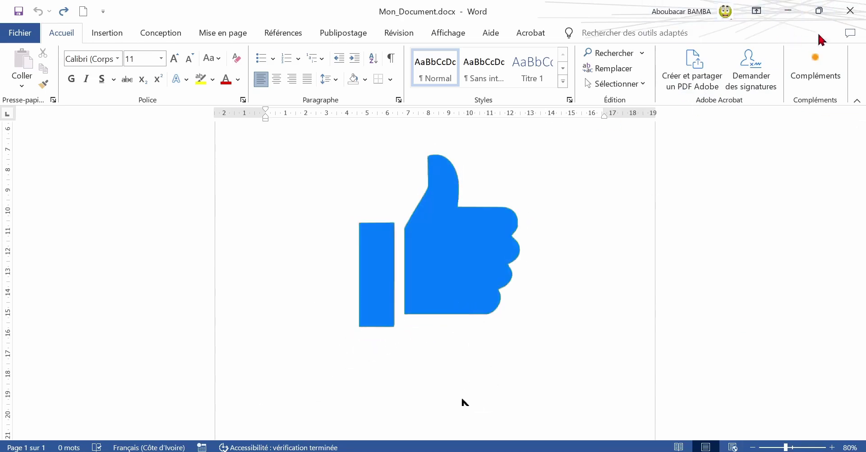
{"action": "mouse_move", "coordinate": [821, 11]}
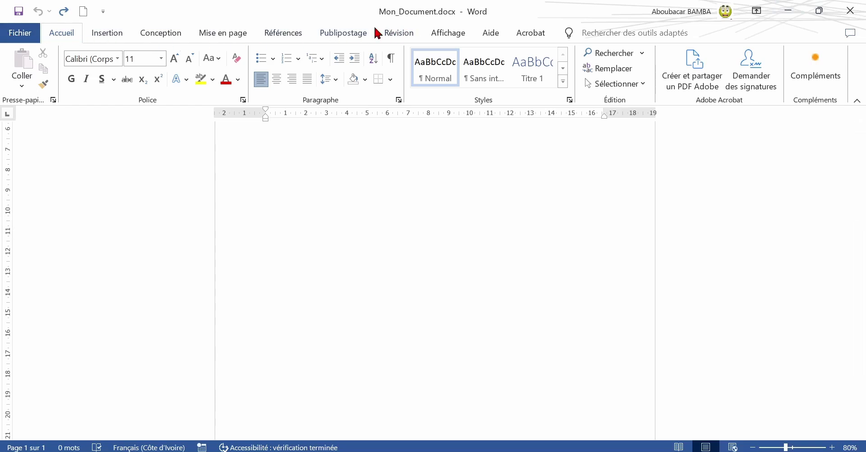
{"action": "left_click", "coordinate": [20, 37]}
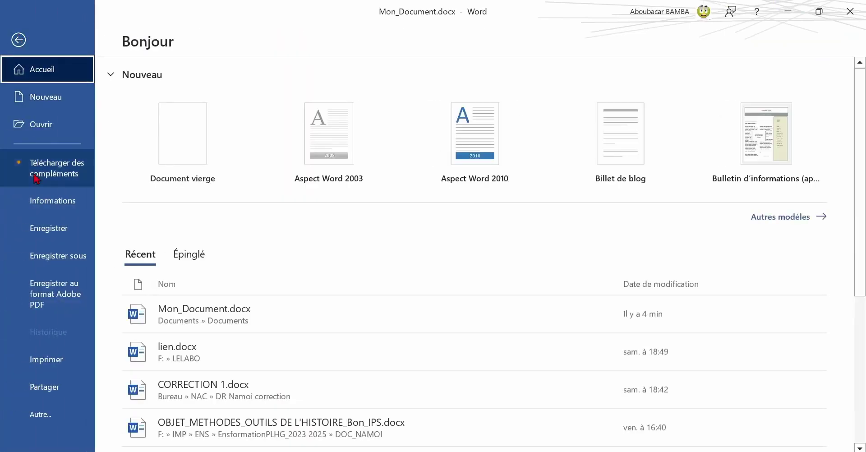
{"action": "left_click", "coordinate": [18, 40]}
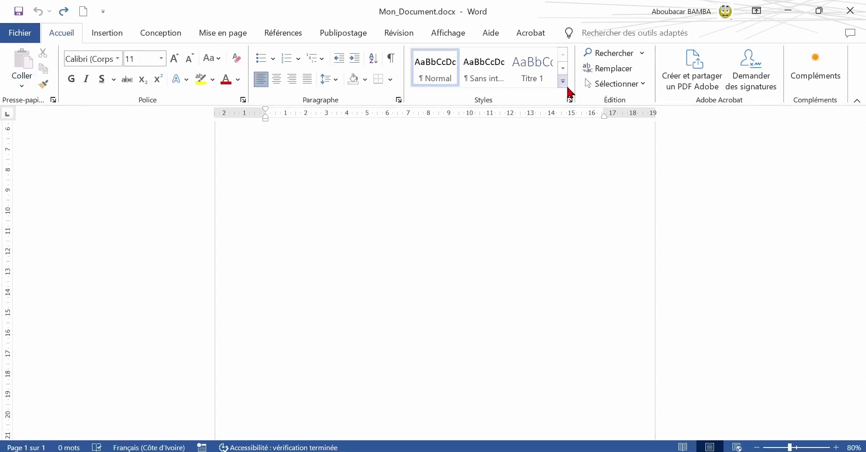
Step: Browse the Insertion, Conception, Mise en page, Références and Publipostage command sets of the ribbon
{"action": "left_click", "coordinate": [104, 38]}
{"action": "left_click", "coordinate": [159, 33]}
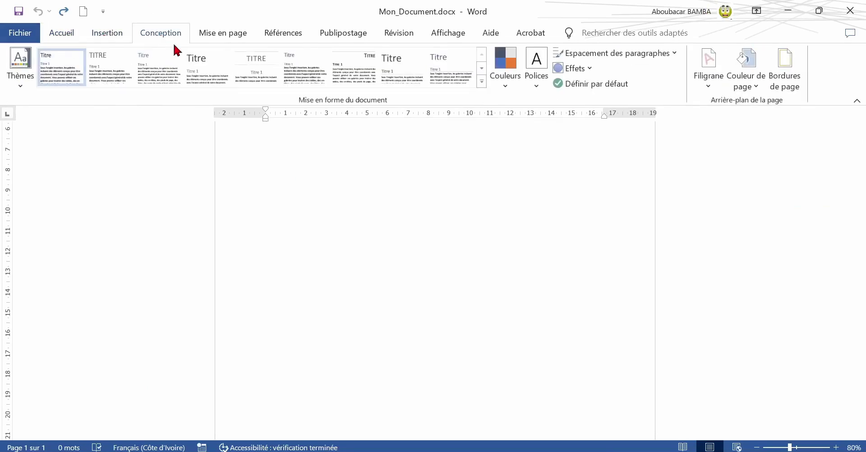
{"action": "left_click", "coordinate": [223, 33]}
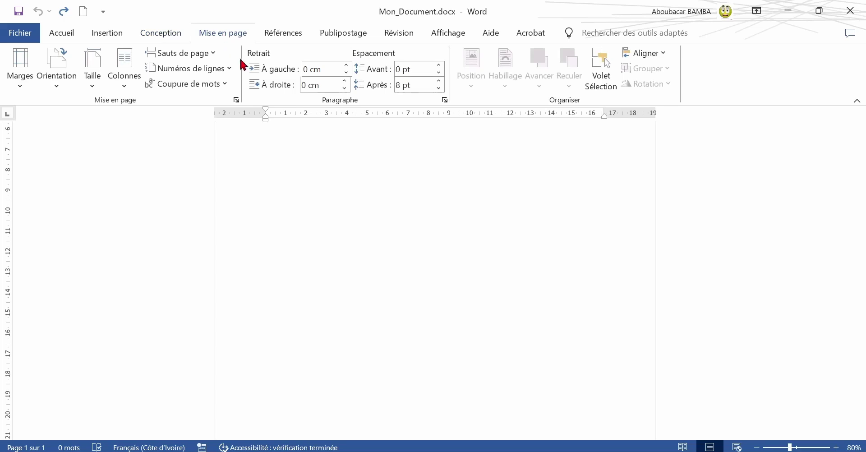
{"action": "left_click", "coordinate": [281, 40]}
{"action": "left_click", "coordinate": [336, 38]}
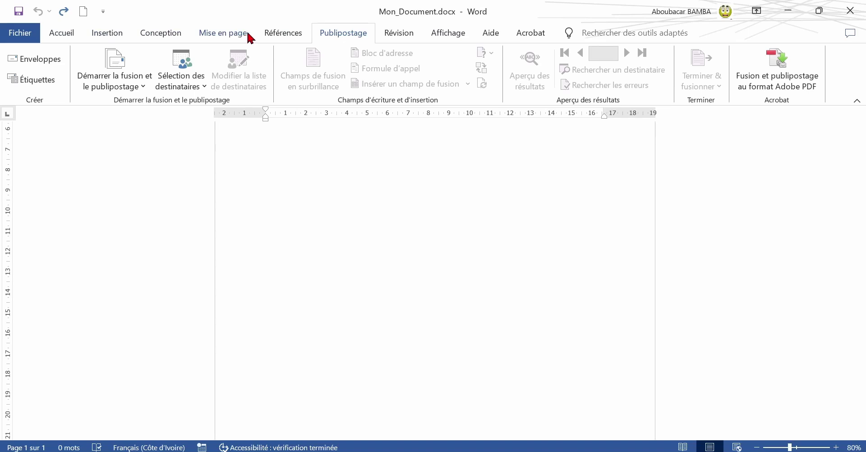
{"action": "left_click", "coordinate": [283, 33]}
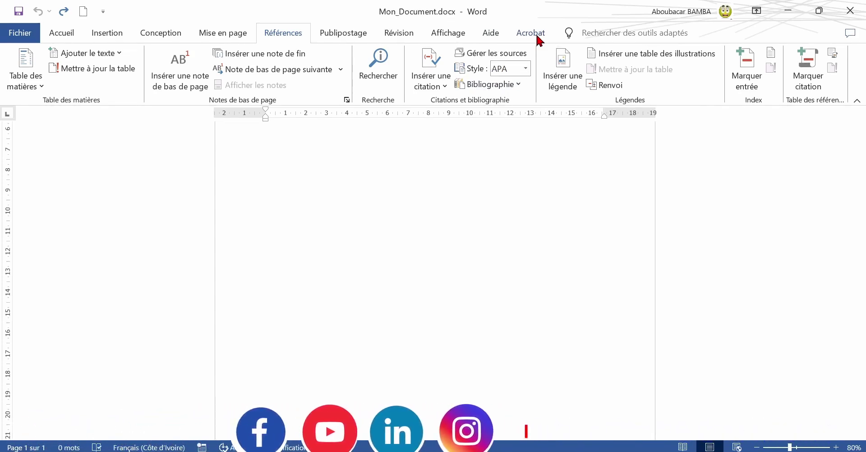
{"action": "left_click", "coordinate": [167, 39]}
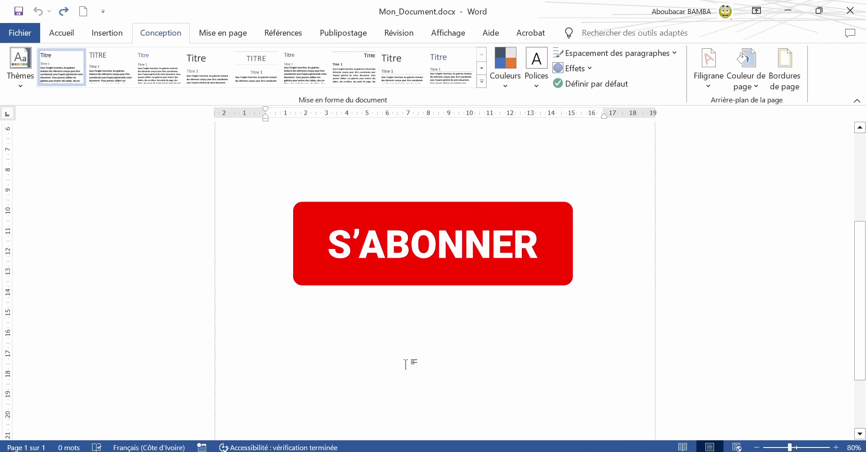
Step: Examine how the Accueil, Insertion, Conception and Références commands are organised into named groups
{"action": "left_click", "coordinate": [79, 36]}
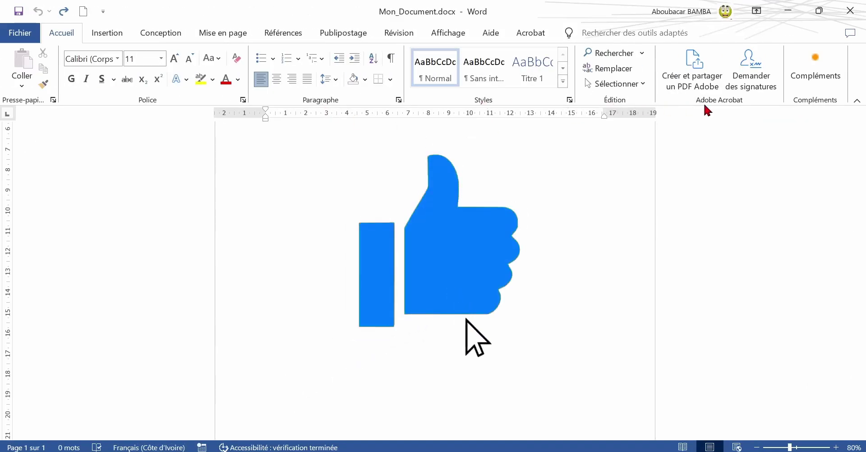
{"action": "left_click", "coordinate": [105, 33]}
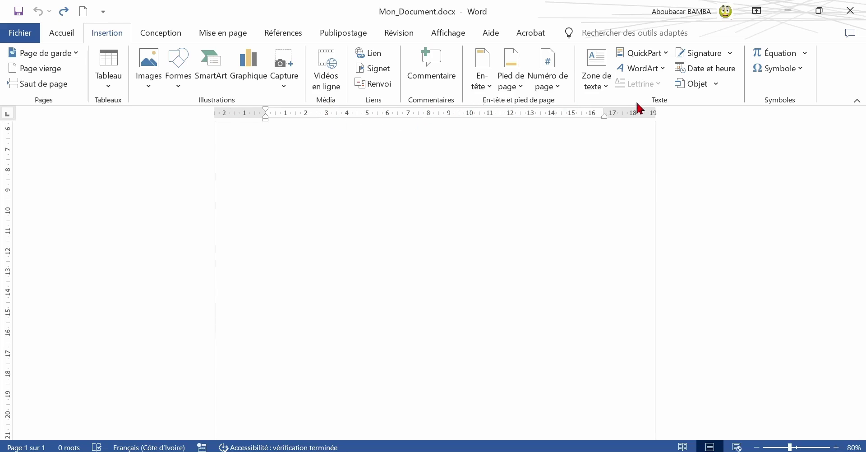
{"action": "left_click", "coordinate": [155, 33]}
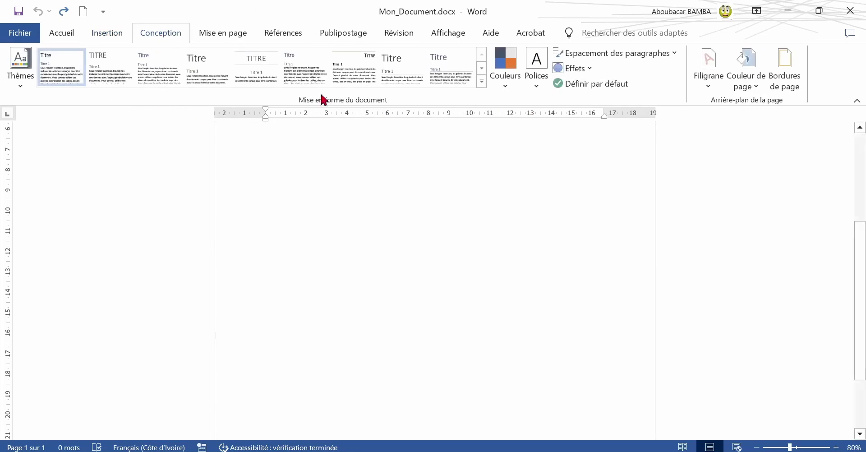
{"action": "left_click", "coordinate": [291, 32]}
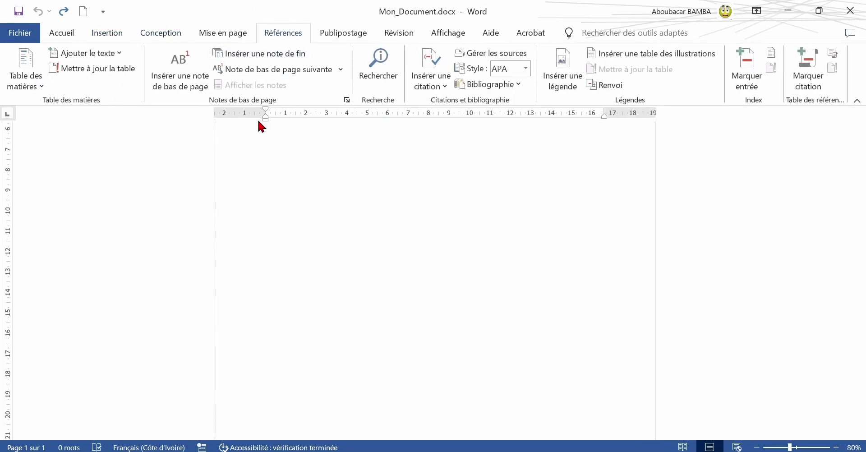
Step: View the detailed options of the Presse-papiers, Police and Styles groups in Accueil, closing each one without changes
{"action": "left_click", "coordinate": [63, 37]}
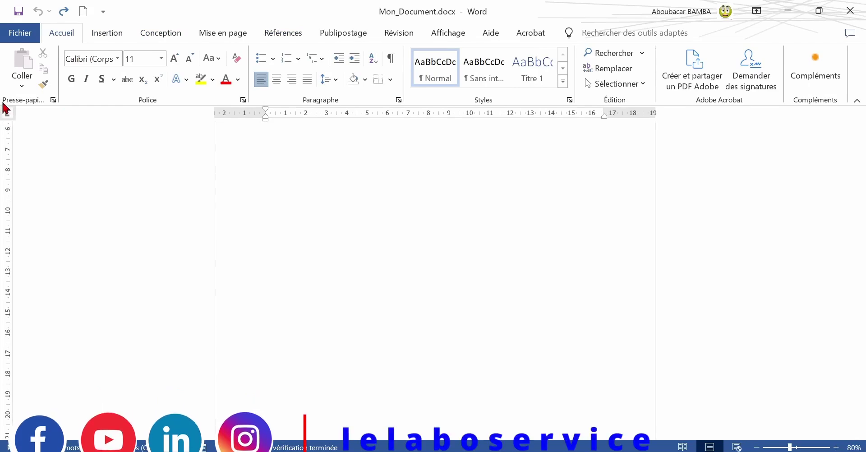
{"action": "left_click", "coordinate": [53, 100]}
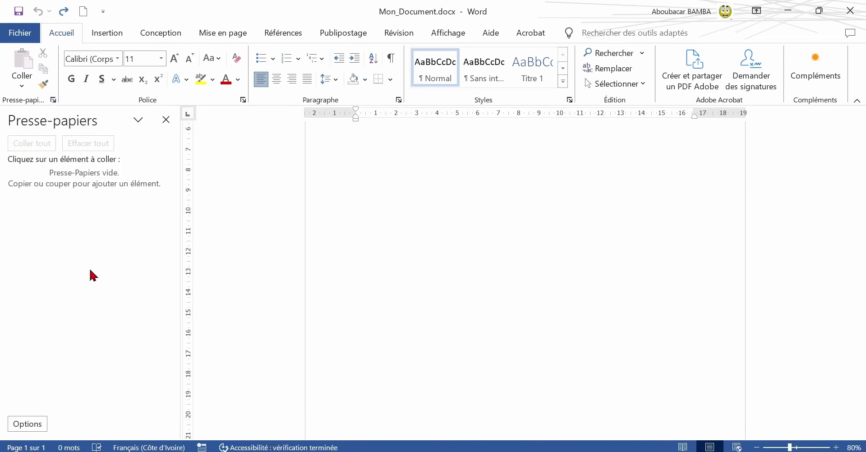
{"action": "left_click", "coordinate": [166, 120]}
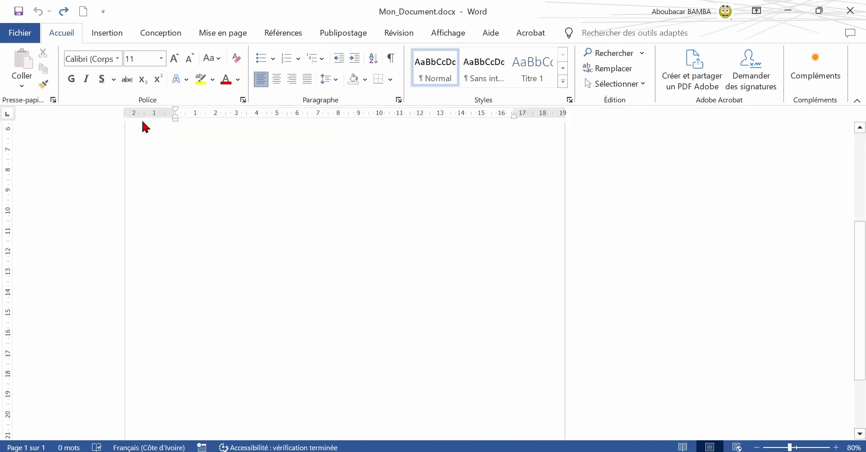
{"action": "left_click", "coordinate": [244, 100]}
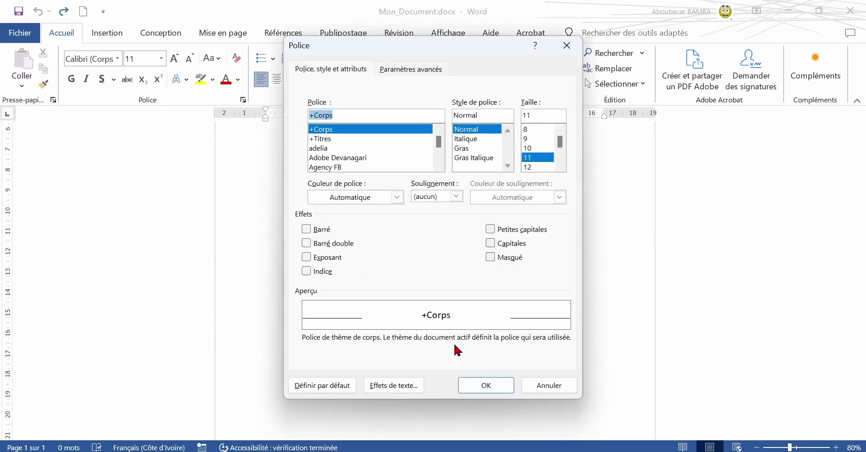
{"action": "left_click", "coordinate": [566, 45]}
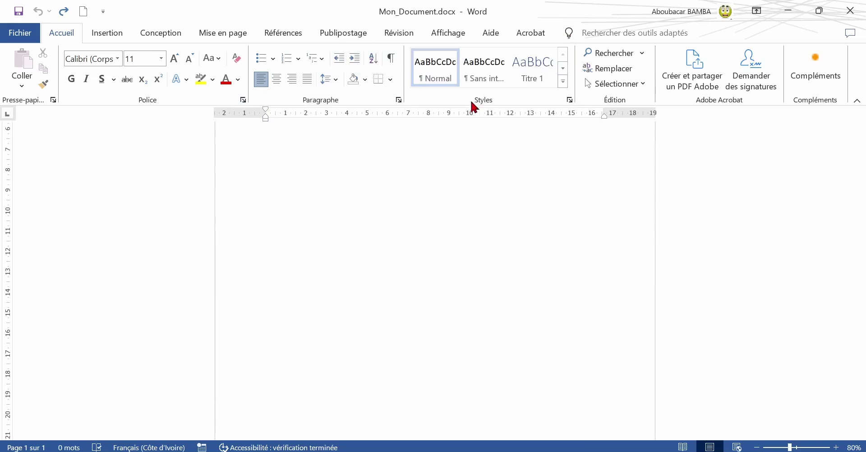
{"action": "left_click", "coordinate": [570, 99]}
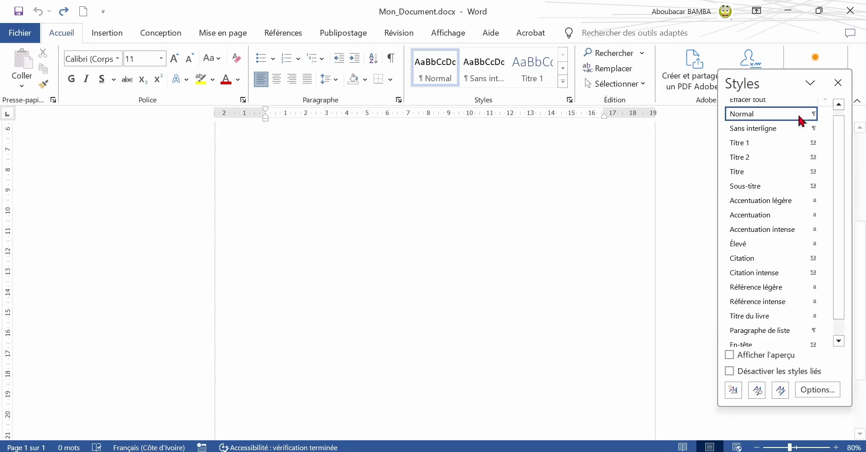
{"action": "left_click", "coordinate": [838, 83]}
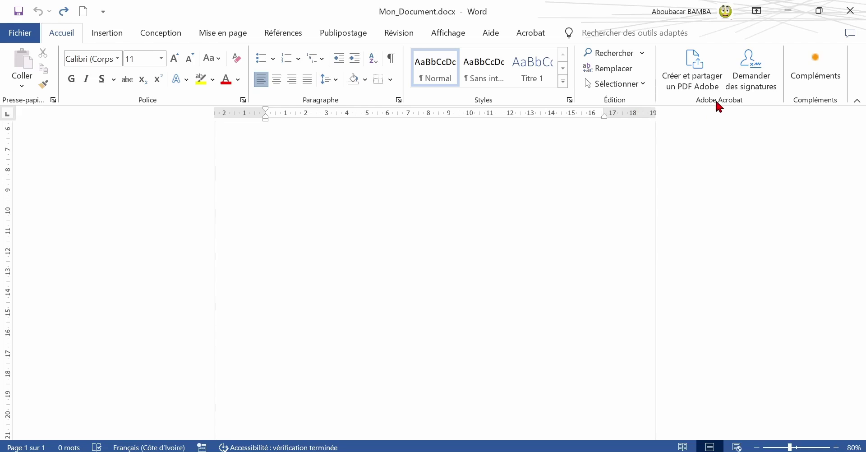
Step: Enter the sample text SAEDFVGHYJKLOPMOL at the start of the page, then delete it
{"action": "left_click", "coordinate": [449, 32]}
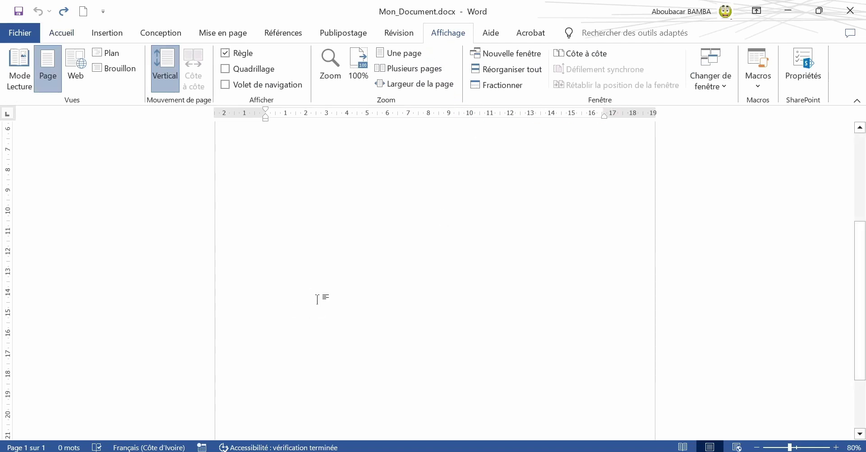
{"action": "scroll", "coordinate": [292, 261], "scroll_direction": "up", "scroll_amount": 5}
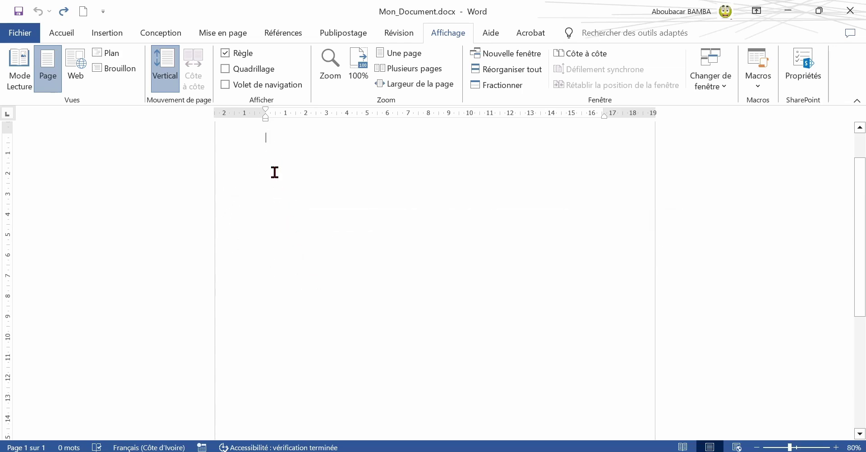
{"action": "type", "text": "SAEDFVGHYJKLOPMOL"}
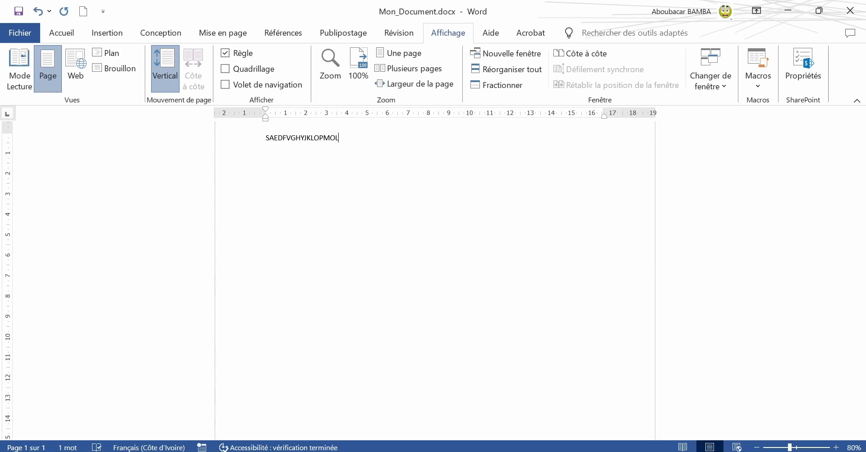
{"action": "left_click", "coordinate": [58, 36]}
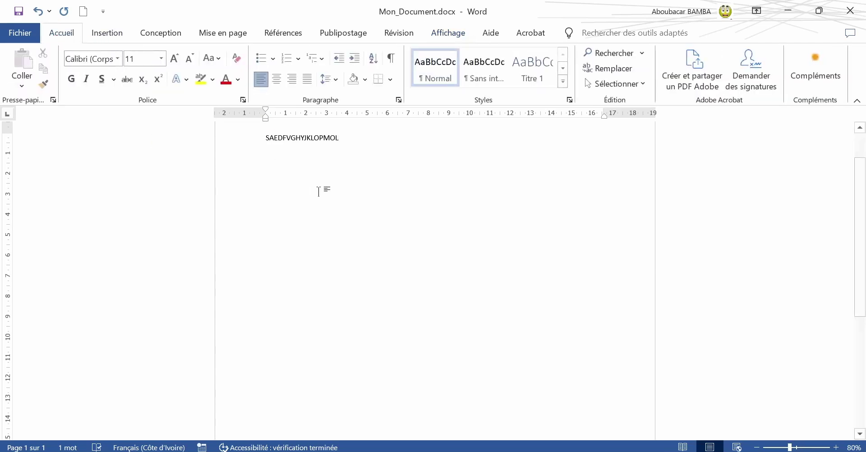
{"action": "left_click_drag", "start_coordinate": [347, 144], "coordinate": [219, 143]}
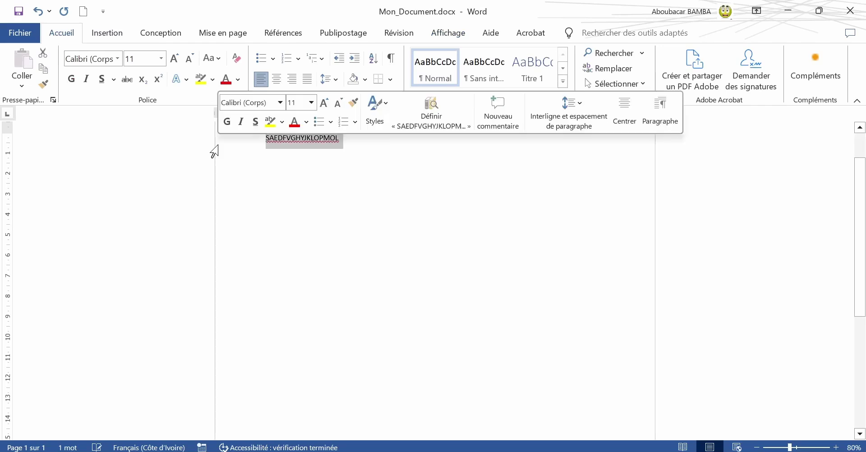
{"action": "key", "text": "Delete"}
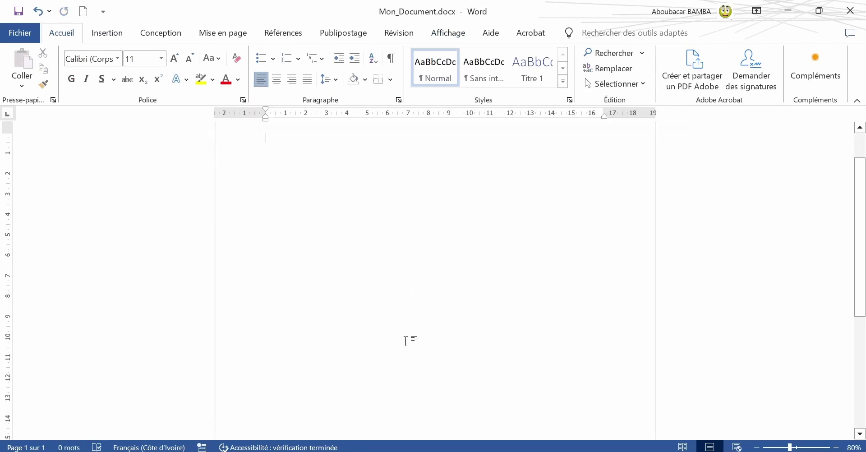
Step: Place the centred sample texts FTG, R4GTHU and DEDDGRHTR at three different heights on the blank page
{"action": "double_click", "coordinate": [428, 269]}
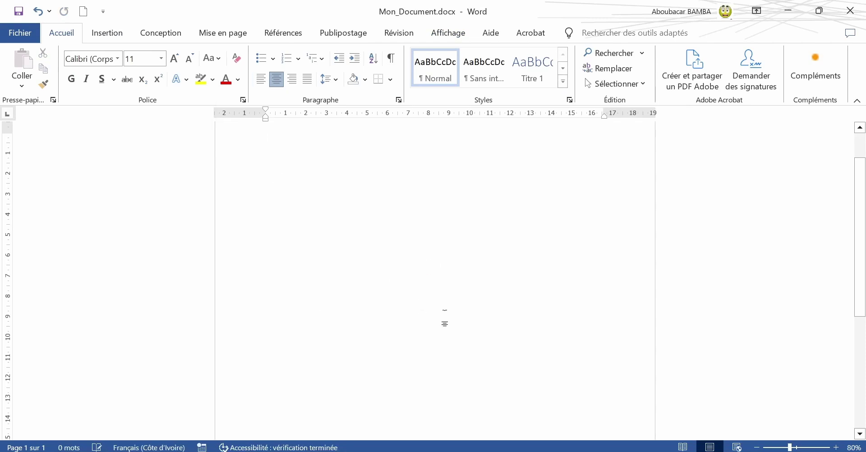
{"action": "type", "text": "GRHTR"}
{"action": "double_click", "coordinate": [440, 218]}
{"action": "type", "text": "R4GTHU"}
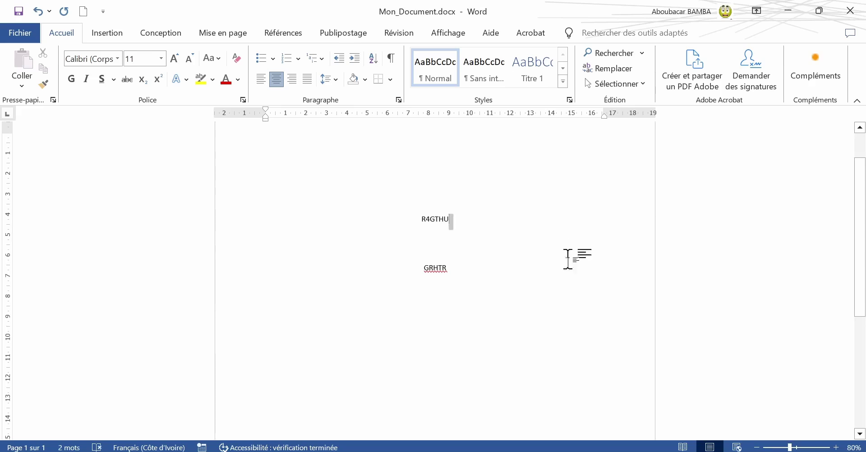
{"action": "right_click", "coordinate": [568, 259]}
{"action": "double_click", "coordinate": [422, 168]}
{"action": "type", "text": "F"}
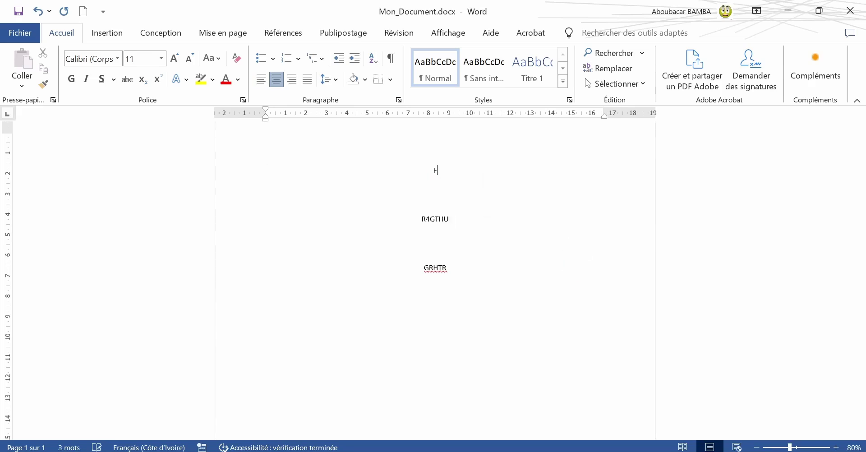
{"action": "type", "text": "TG"}
{"action": "left_click", "coordinate": [424, 268]}
{"action": "type", "text": "DEDD"}
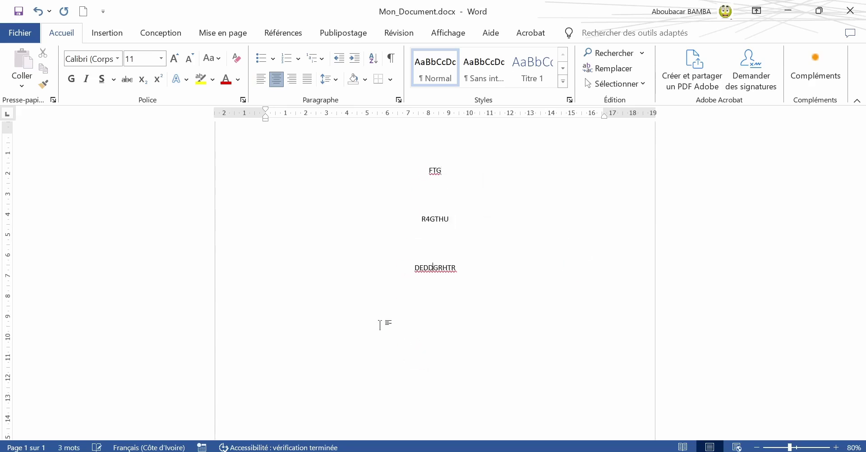
Step: Add DDEFRRT at the left margin below the centred texts and JNKLOMPODR lower down near the right margin
{"action": "left_click_drag", "start_coordinate": [311, 333], "coordinate": [292, 394]}
{"action": "left_click", "coordinate": [236, 376]}
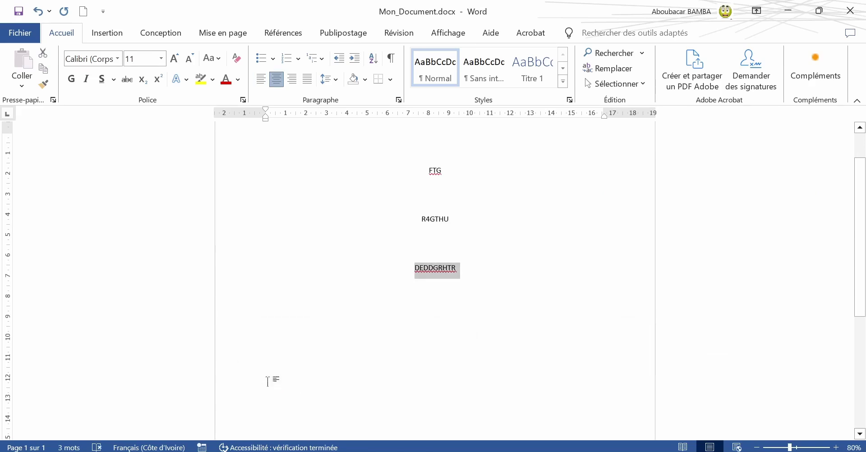
{"action": "left_click", "coordinate": [268, 382]}
{"action": "double_click", "coordinate": [269, 340]}
{"action": "type", "text": "D"}
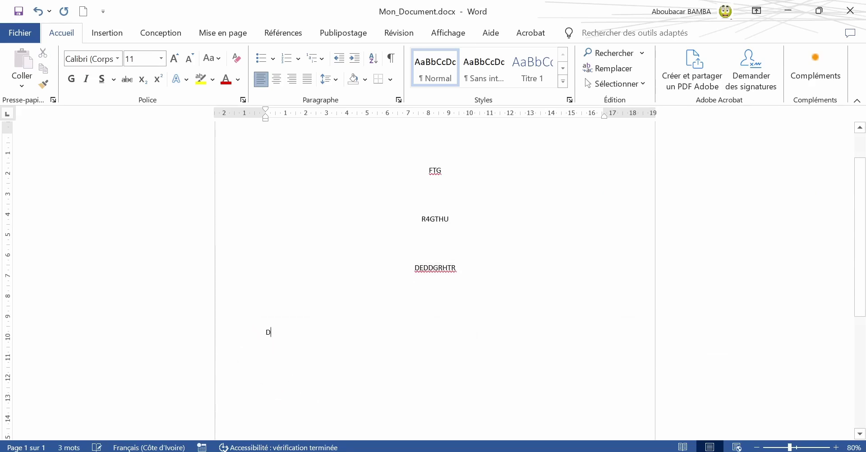
{"action": "type", "text": "DEFRRT"}
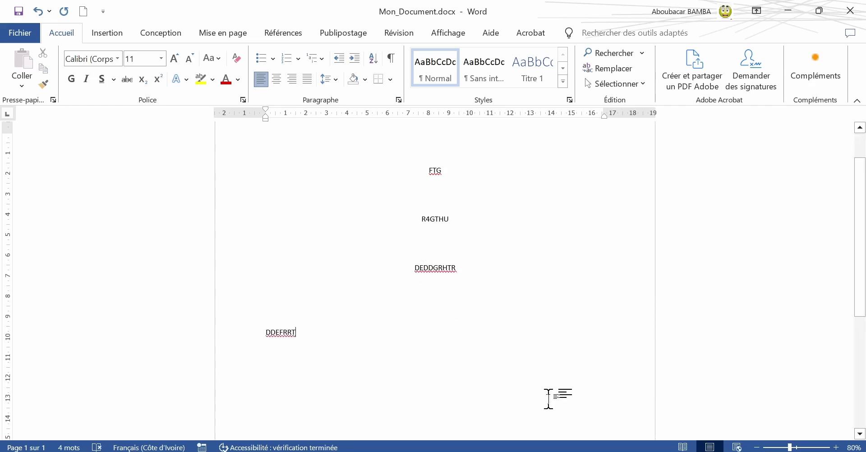
{"action": "double_click", "coordinate": [548, 378]}
{"action": "type", "text": "JNKLOMPO"}
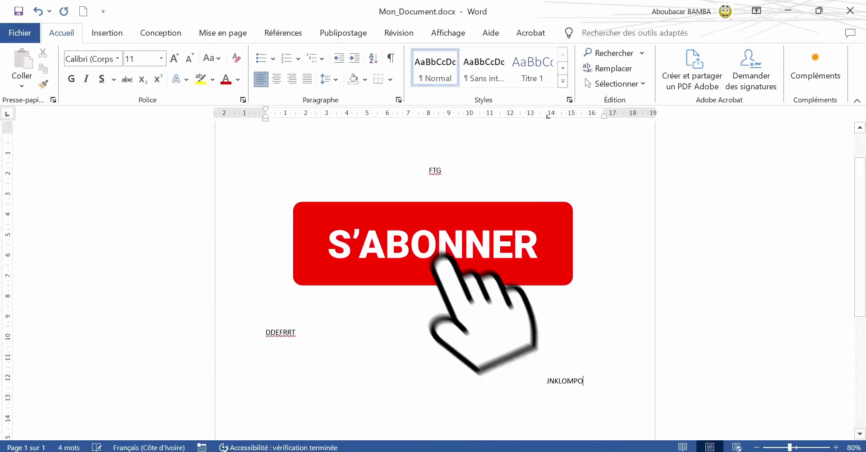
{"action": "type", "text": "DR"}
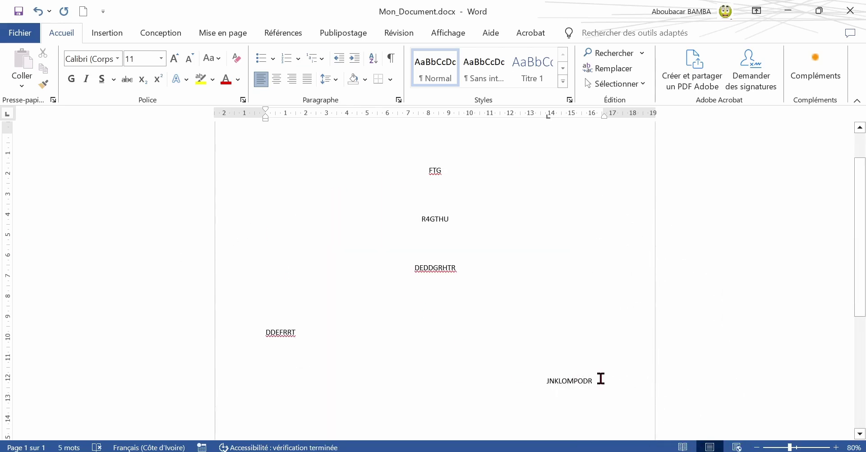
Step: Delete all the sample text from the page and remove the tab stop near 14 cm on the ruler
{"action": "left_click_drag", "start_coordinate": [602, 377], "coordinate": [350, 134]}
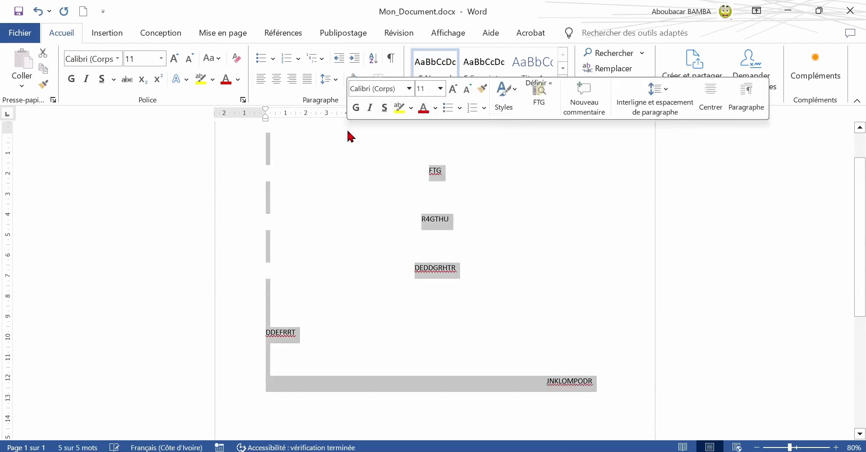
{"action": "key", "text": "Delete"}
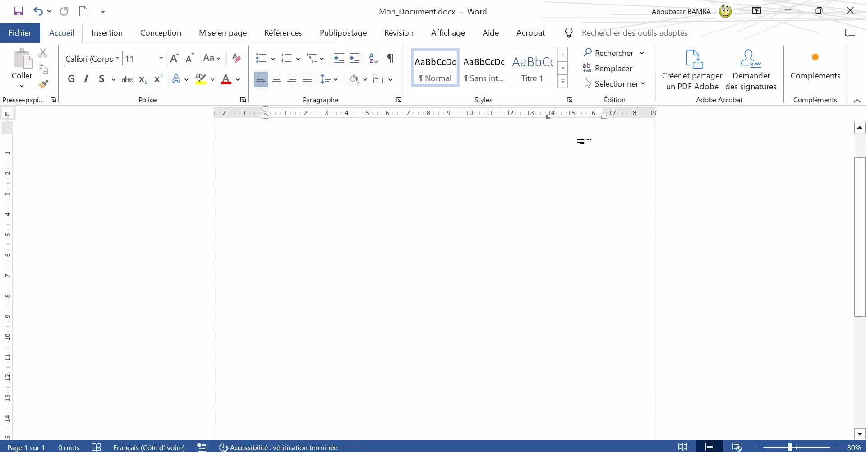
{"action": "left_click_drag", "start_coordinate": [549, 117], "coordinate": [548, 135]}
{"action": "scroll", "coordinate": [253, 207], "scroll_direction": "up", "scroll_amount": 2}
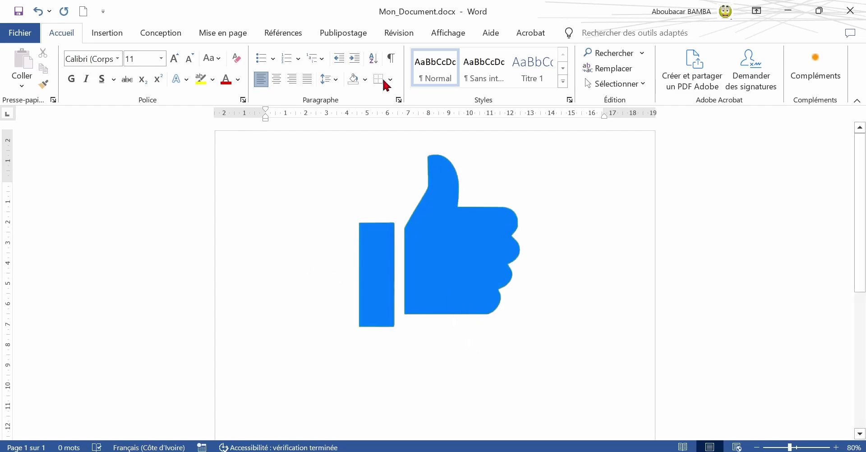
Step: Hide the rulers using the Affichage display options and show them again
{"action": "left_click", "coordinate": [445, 35]}
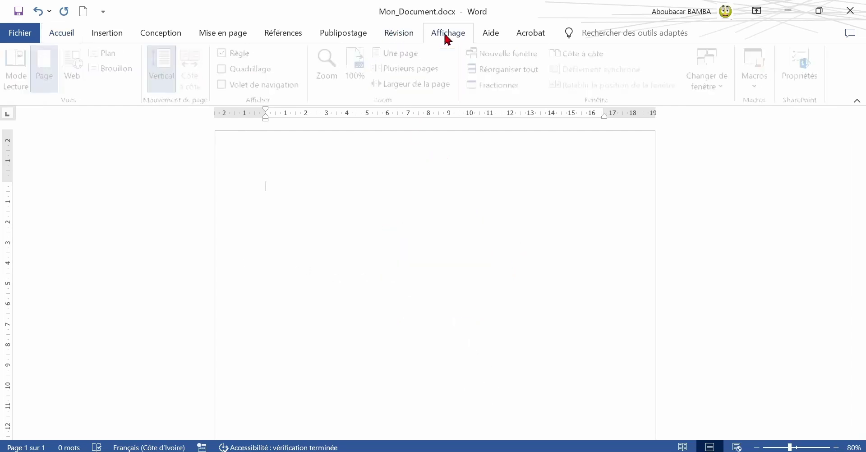
{"action": "left_click", "coordinate": [226, 53]}
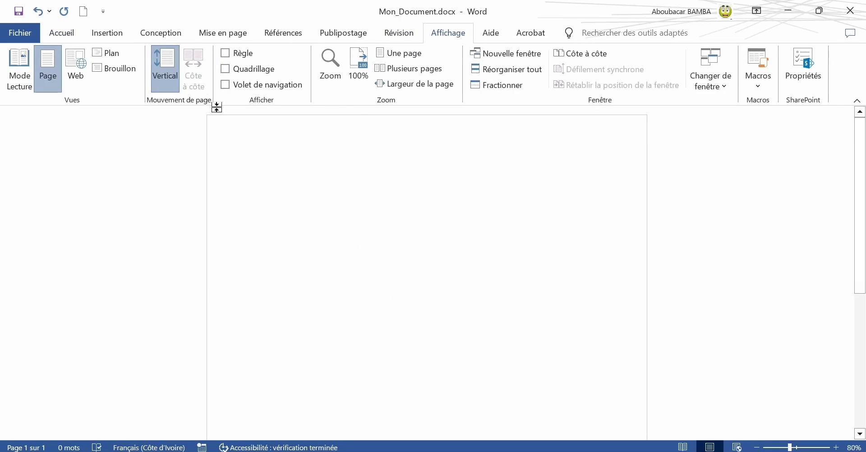
{"action": "left_click", "coordinate": [225, 54]}
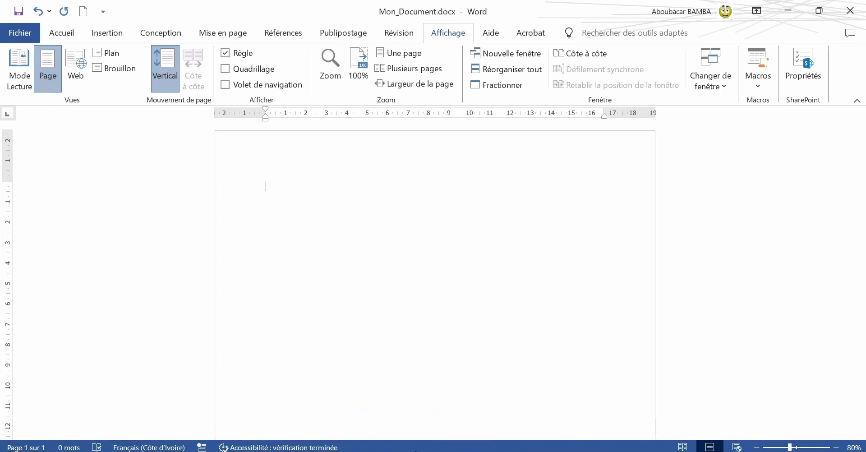
Step: Examine the status bar customisation options and preview the reading and web layout views, returning to page layout
{"action": "right_click", "coordinate": [406, 450]}
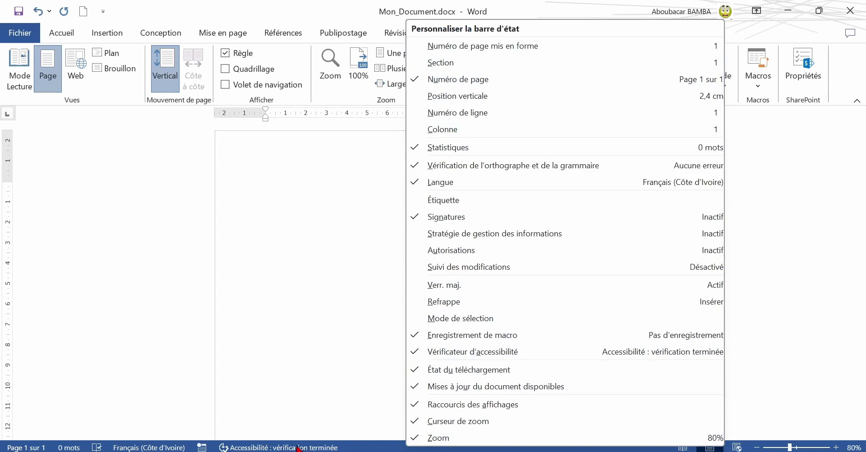
{"action": "left_click", "coordinate": [375, 447]}
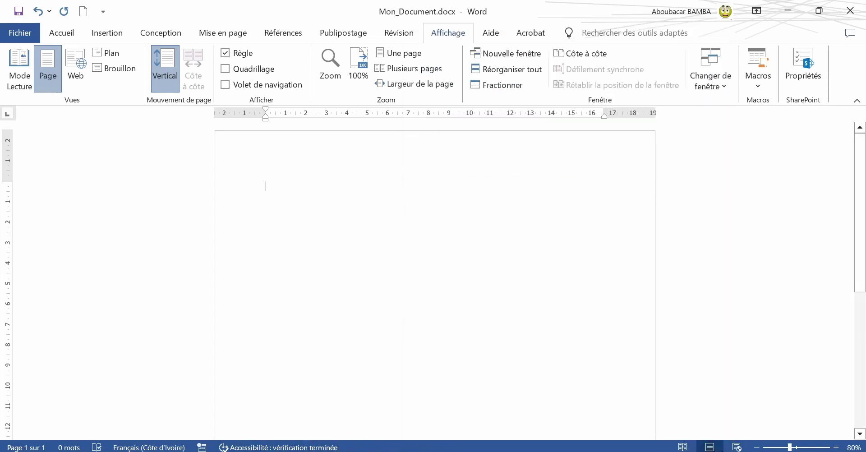
{"action": "left_click", "coordinate": [683, 447]}
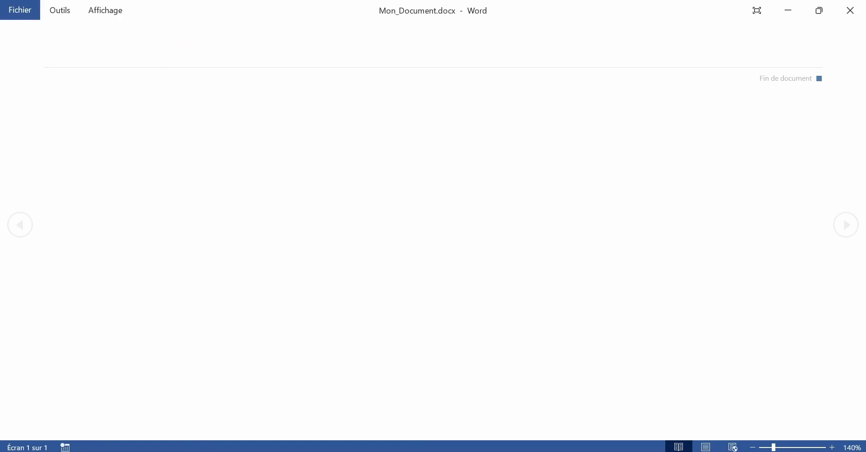
{"action": "left_click", "coordinate": [706, 447]}
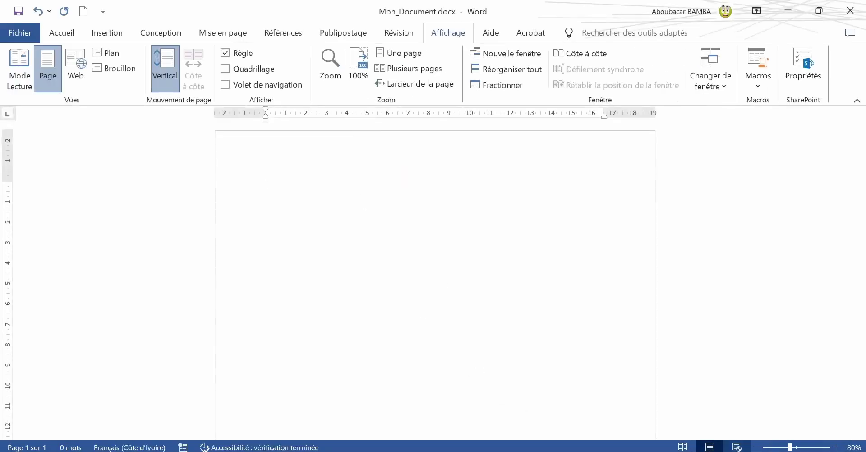
{"action": "left_click", "coordinate": [737, 447]}
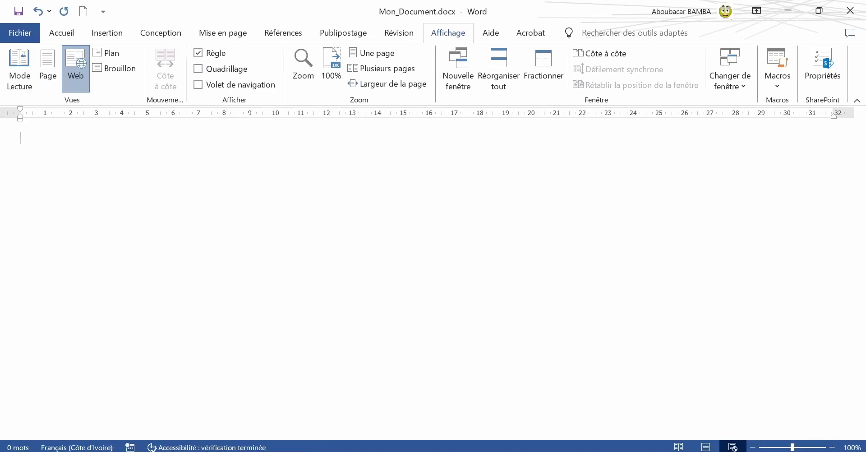
{"action": "left_click", "coordinate": [705, 447]}
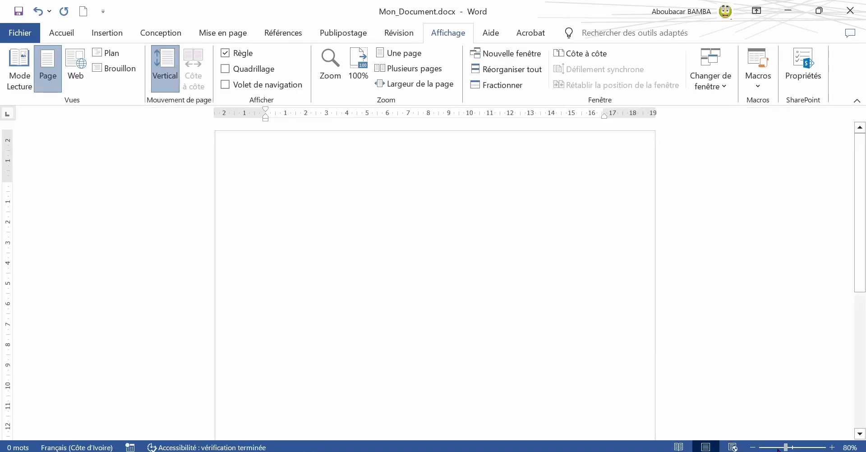
Step: Try zooming the page to about 48%, 244% and 99%
{"action": "left_click", "coordinate": [773, 448]}
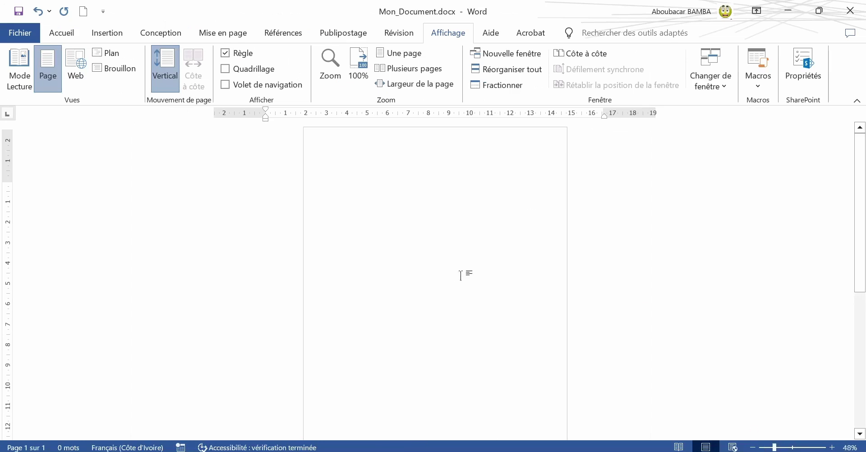
{"action": "left_click_drag", "start_coordinate": [790, 449], "coordinate": [804, 448]}
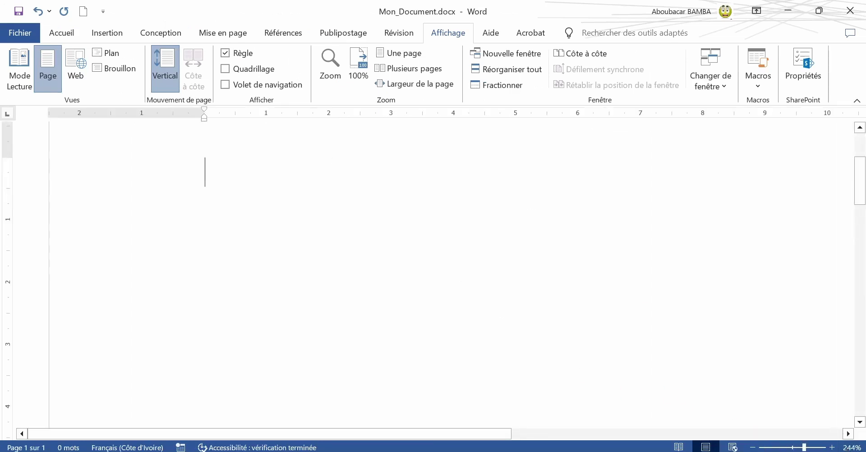
{"action": "left_click", "coordinate": [792, 449]}
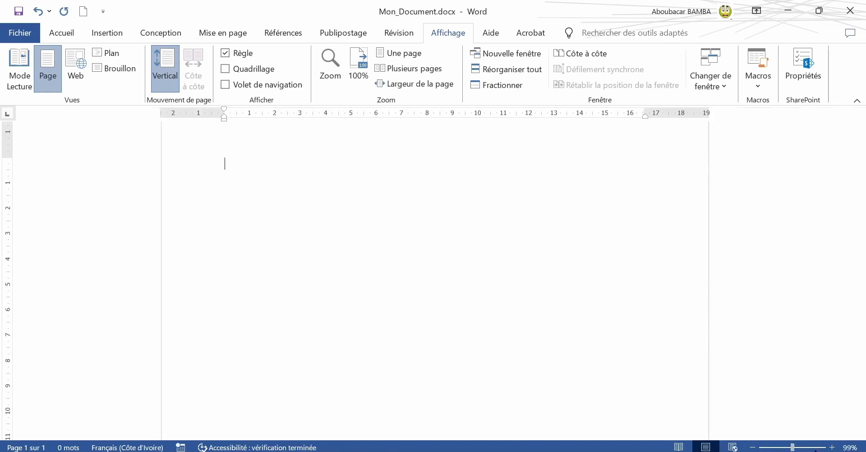
Step: Reduce the page zoom in 10% steps to 40%
{"action": "left_click", "coordinate": [752, 447]}
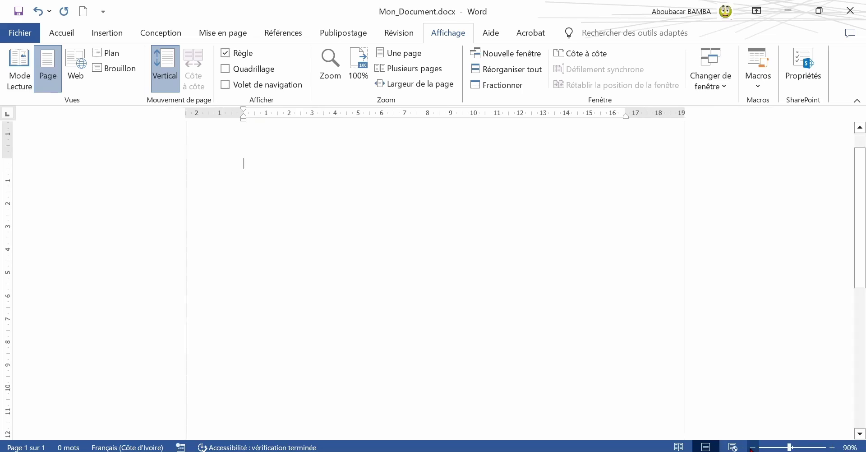
{"action": "left_click", "coordinate": [752, 447]}
{"action": "left_click", "coordinate": [752, 448]}
{"action": "left_click", "coordinate": [753, 447]}
{"action": "left_click", "coordinate": [752, 448]}
{"action": "left_click", "coordinate": [752, 448]}
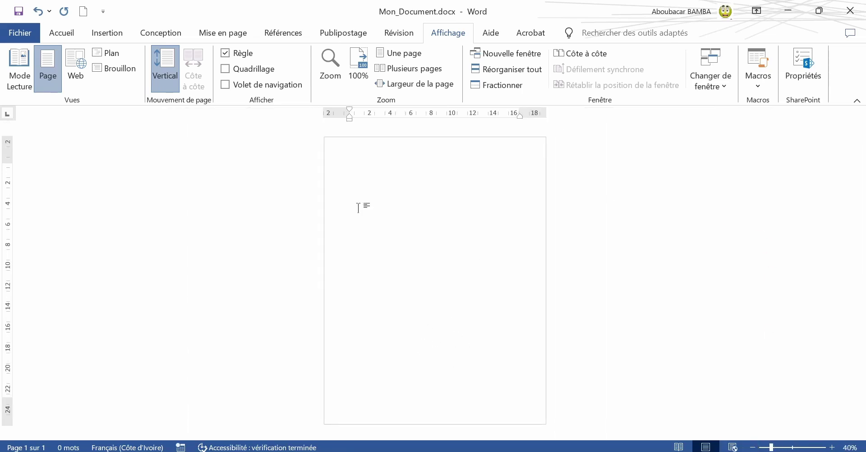